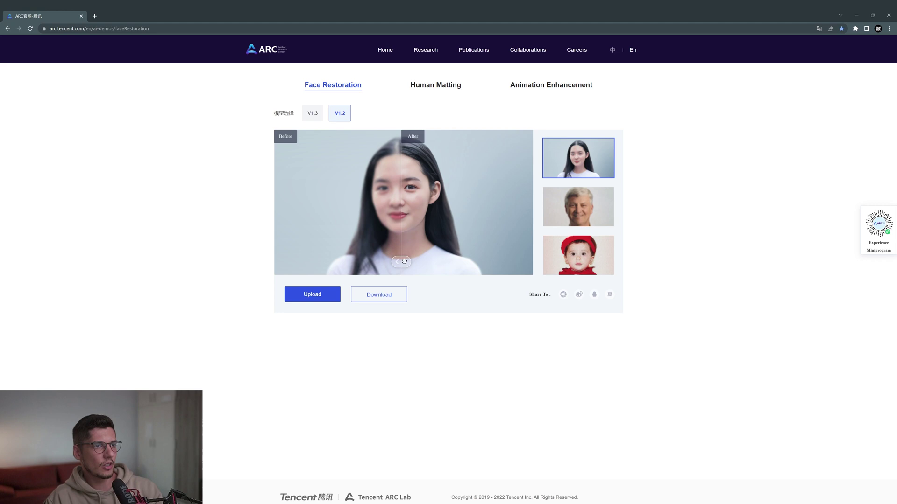
# Step: Slide the before/after divider on the woman sample, then compare restoration under models V1.3 and V1.2
pyautogui.moveTo(405, 261); pyautogui.dragTo(365, 261)
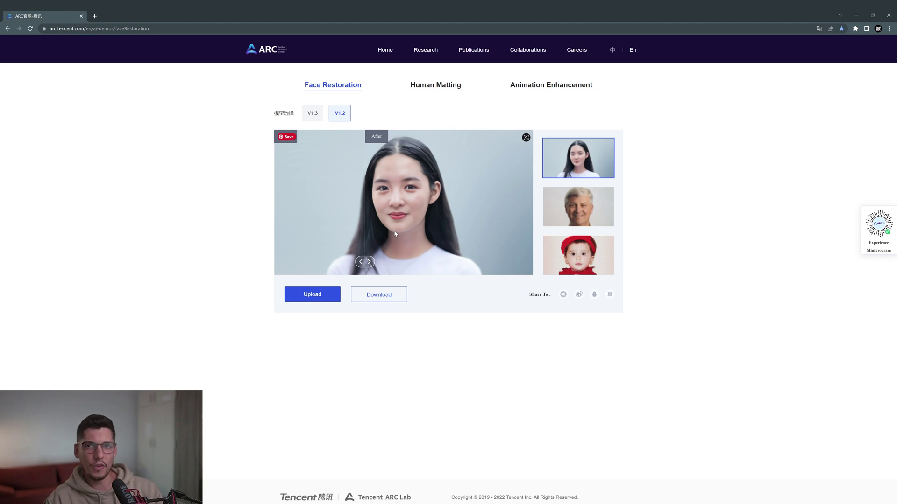
pyautogui.click(316, 119)
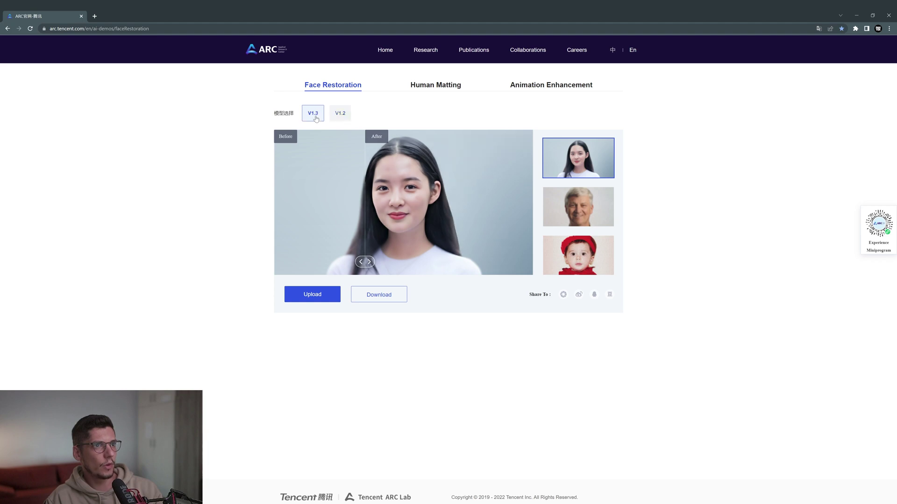
pyautogui.click(338, 113)
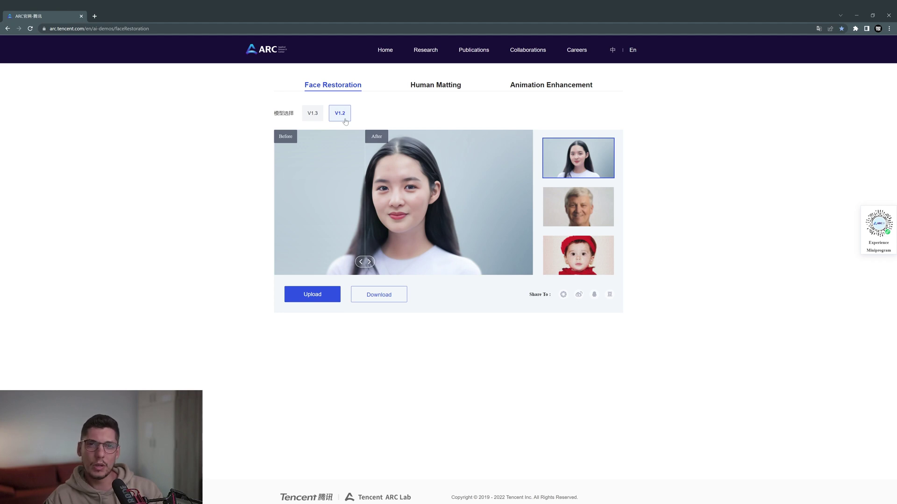
# Step: Compare the old man sample under V1.3 and V1.2, then load the baby sample and reveal its original
pyautogui.click(588, 212)
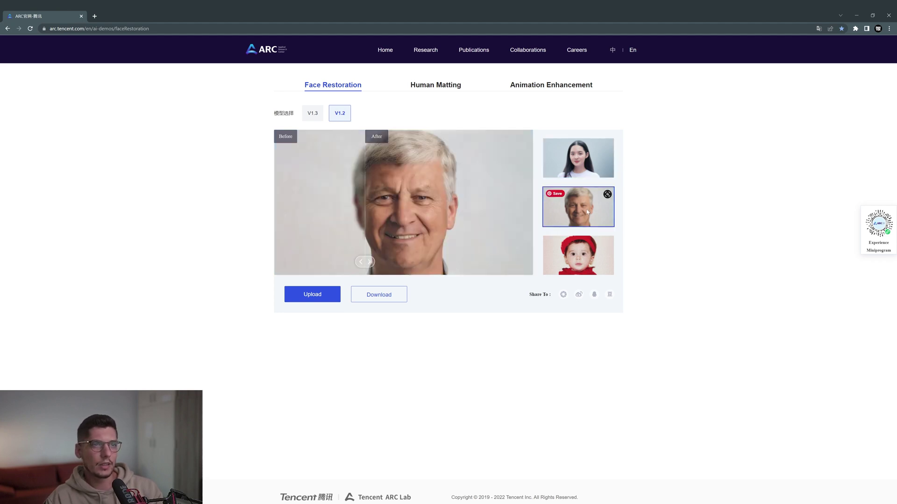
pyautogui.moveTo(364, 262)
pyautogui.mouseDown()
pyautogui.moveTo(447, 263)
pyautogui.moveTo(368, 262)
pyautogui.mouseUp()
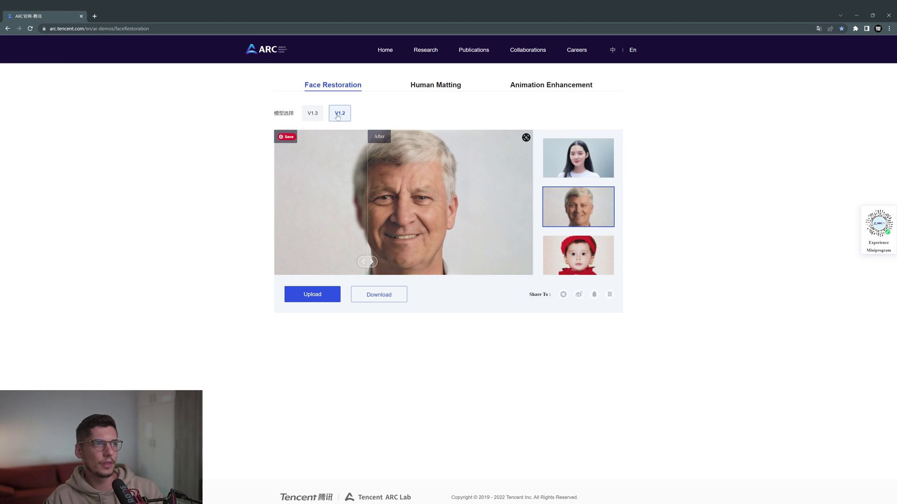
pyautogui.click(312, 118)
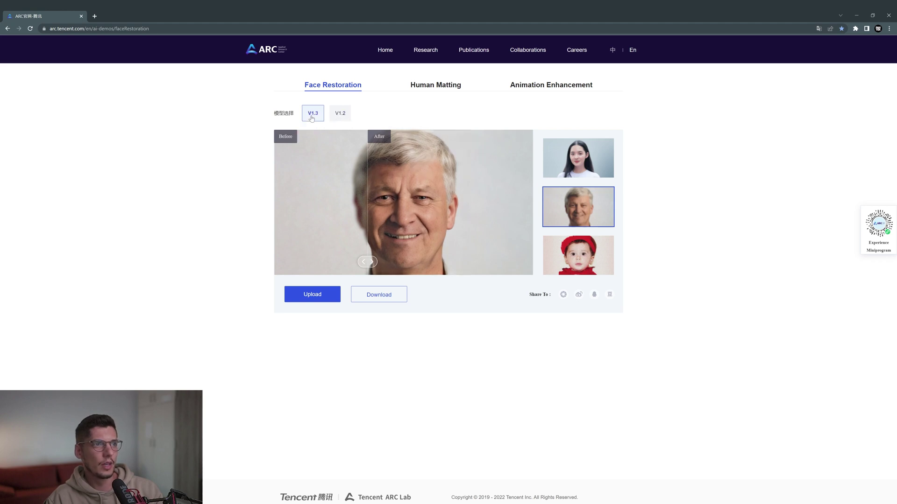
pyautogui.click(342, 120)
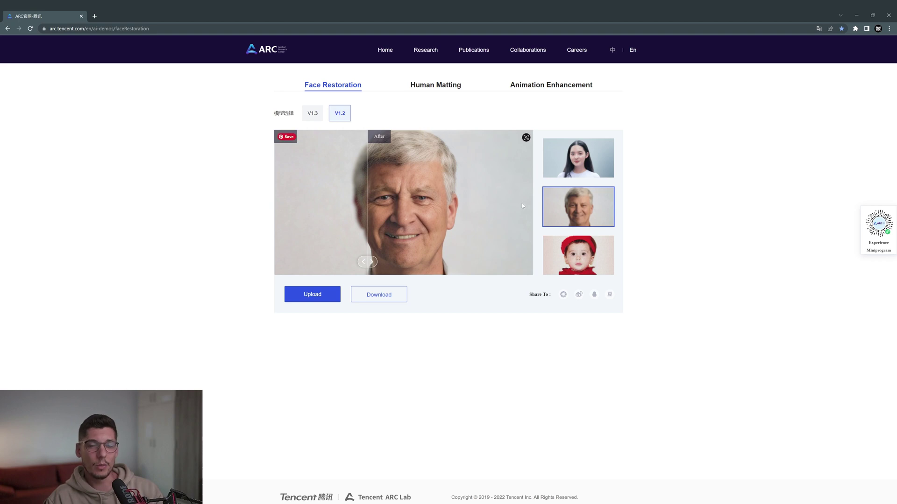
pyautogui.click(577, 264)
pyautogui.moveTo(367, 261); pyautogui.dragTo(461, 266)
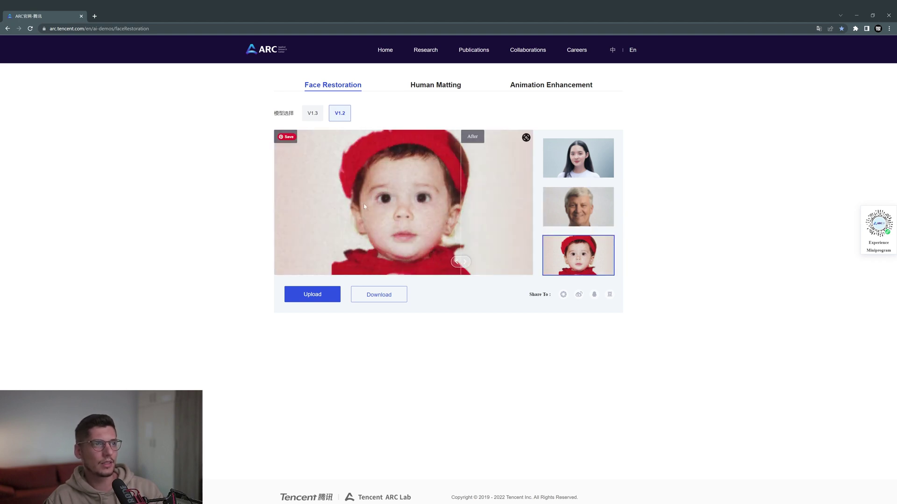
# Step: Switch the restoration model to V1.3 for the uploaded cyberpunk woman portrait
pyautogui.click(314, 115)
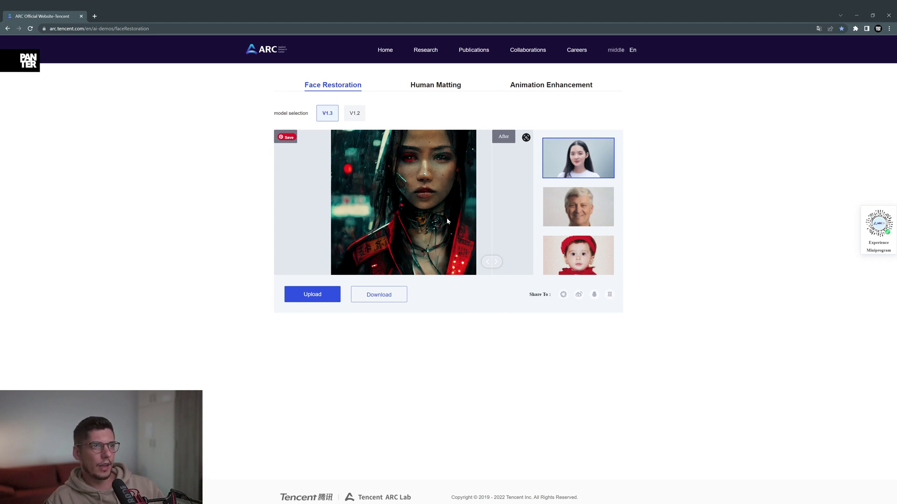
# Step: Slide to reveal the original cyberpunk portrait, then download the restored image as 2_after.png
pyautogui.moveTo(491, 262); pyautogui.dragTo(331, 262)
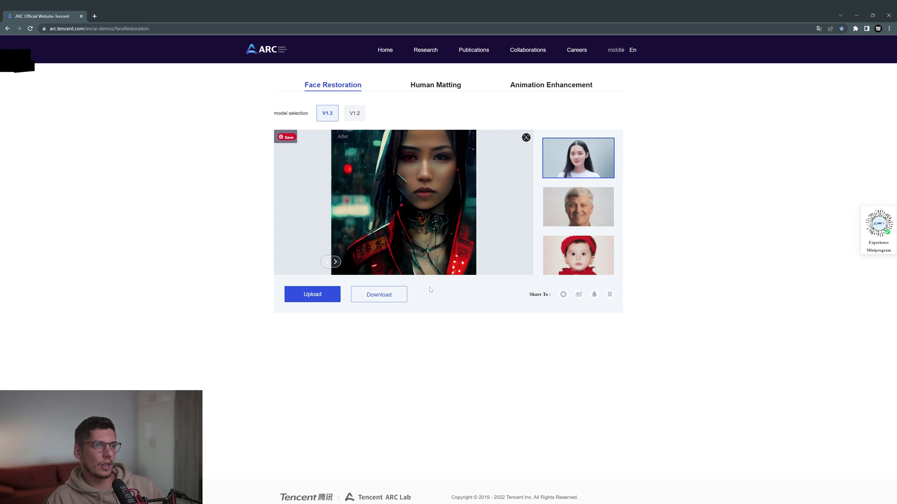
pyautogui.click(391, 299)
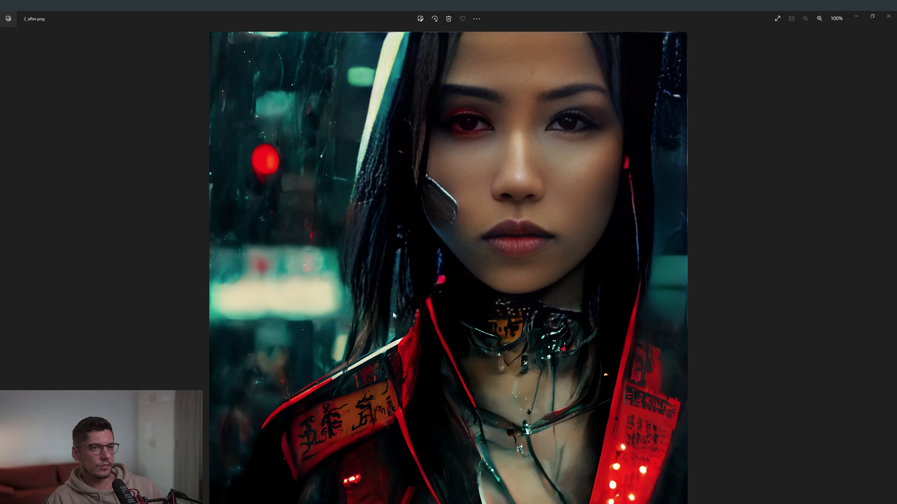
# Step: Zoom into 2_after.png, open the original 2.png, and float it as a narrow top-left window
pyautogui.scroll(3, 508, 250)
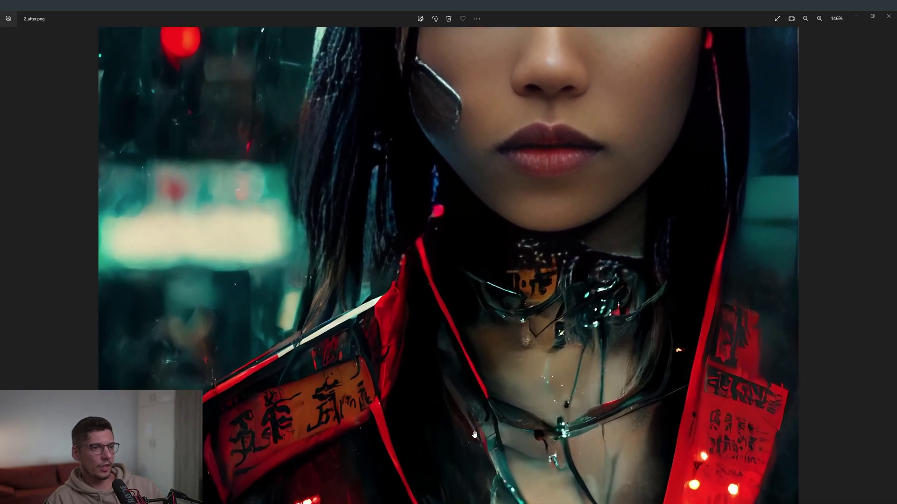
pyautogui.scroll(-3, 474, 434)
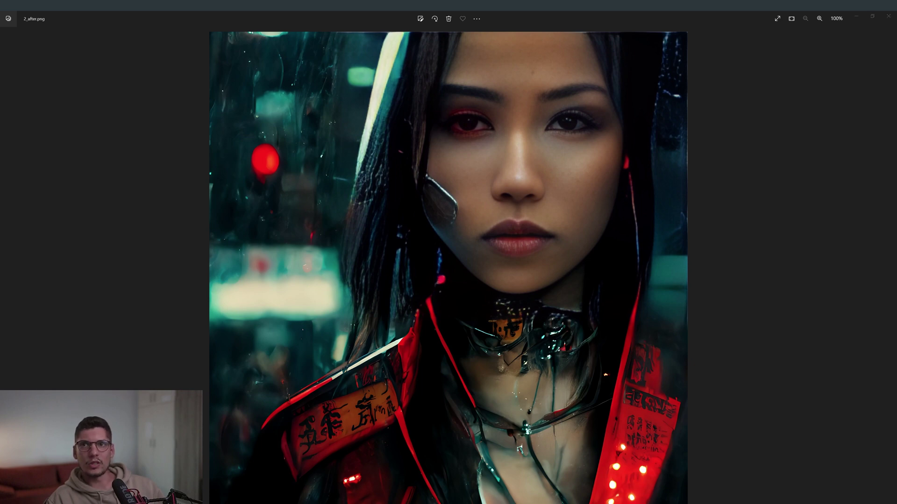
pyautogui.press('Left')
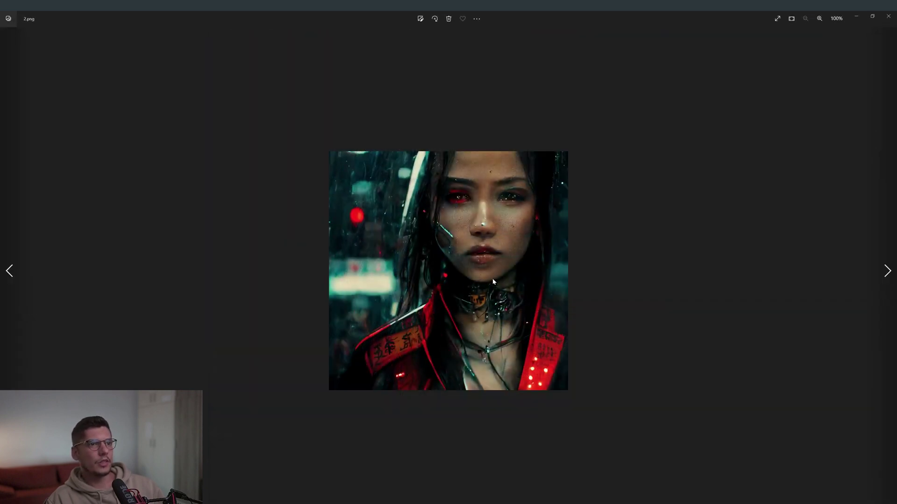
pyautogui.doubleClick(570, 19)
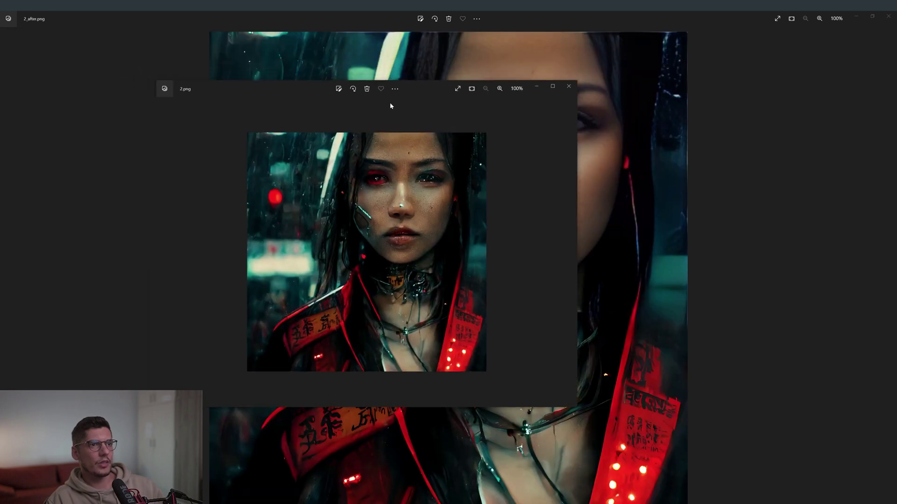
pyautogui.moveTo(578, 196); pyautogui.dragTo(409, 202)
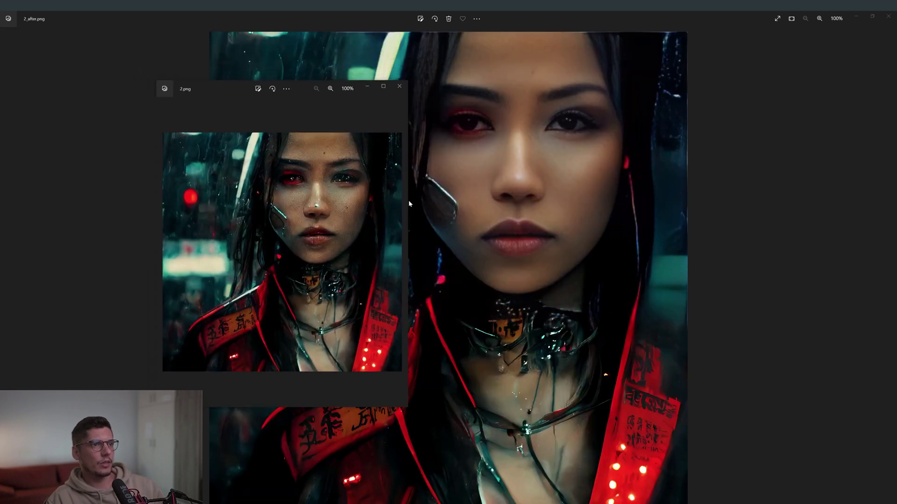
pyautogui.moveTo(229, 93); pyautogui.dragTo(98, 38)
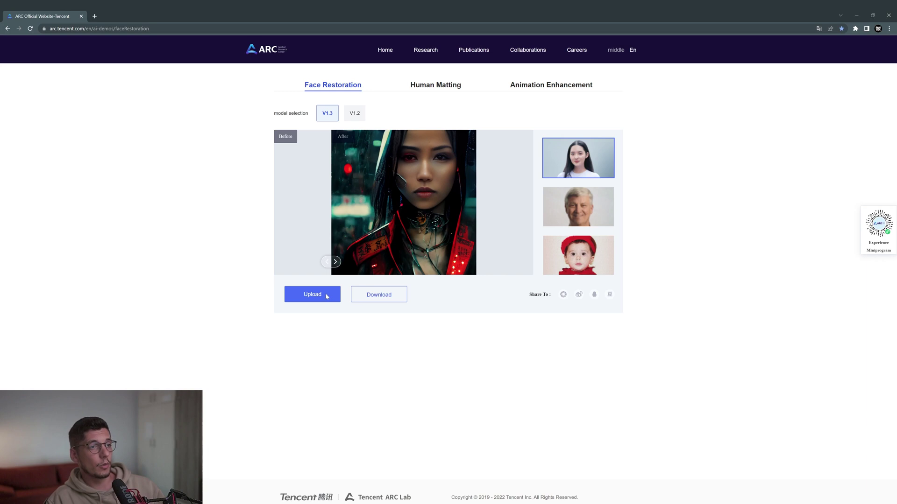
# Step: Upload image 1 and slide the before/after divider on the neon city portrait
pyautogui.click(327, 296)
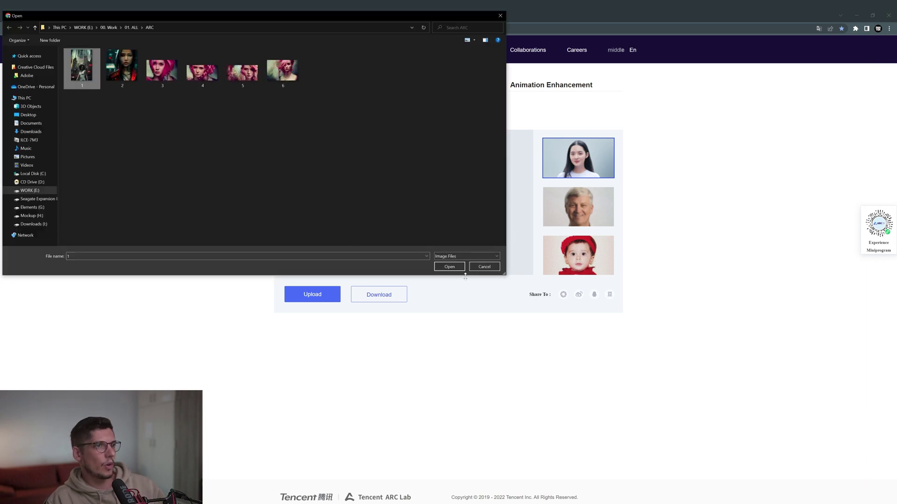
pyautogui.click(449, 266)
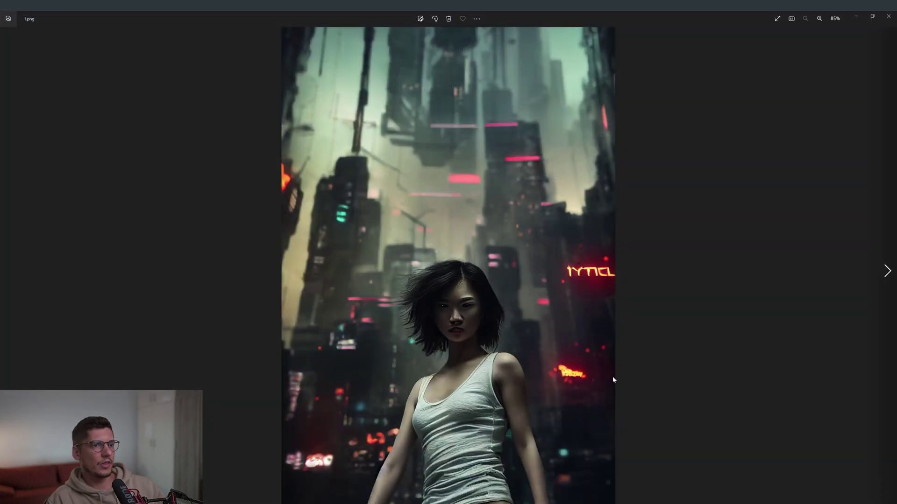
pyautogui.scroll(3, 545, 405)
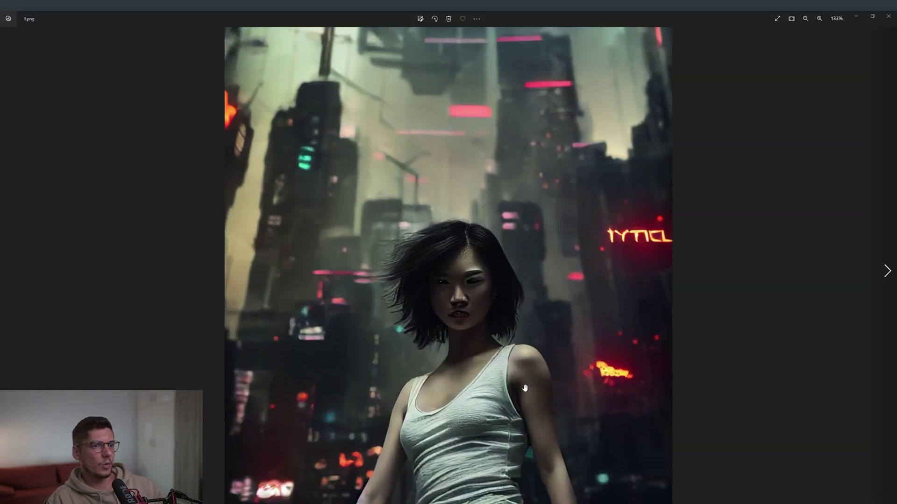
pyautogui.scroll(-3, 545, 405)
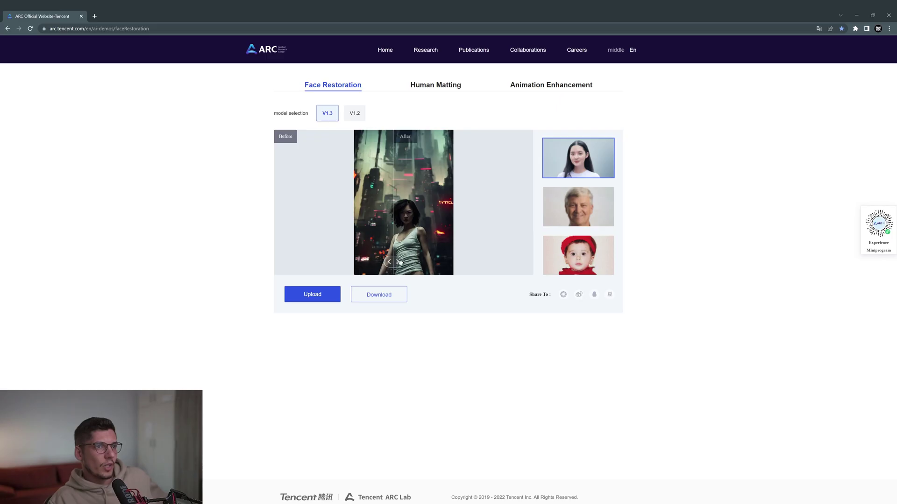
pyautogui.moveTo(418, 264)
pyautogui.mouseDown()
pyautogui.moveTo(439, 264)
pyautogui.moveTo(403, 266)
pyautogui.mouseUp()
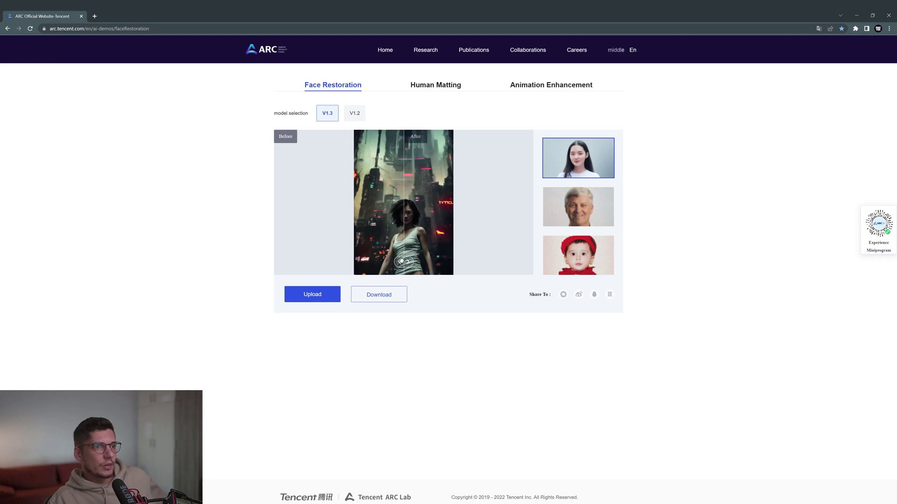
# Step: Download 1_after.png, snap the original 1.png beside it with Win+Right, and zoom each to compare
pyautogui.click(382, 295)
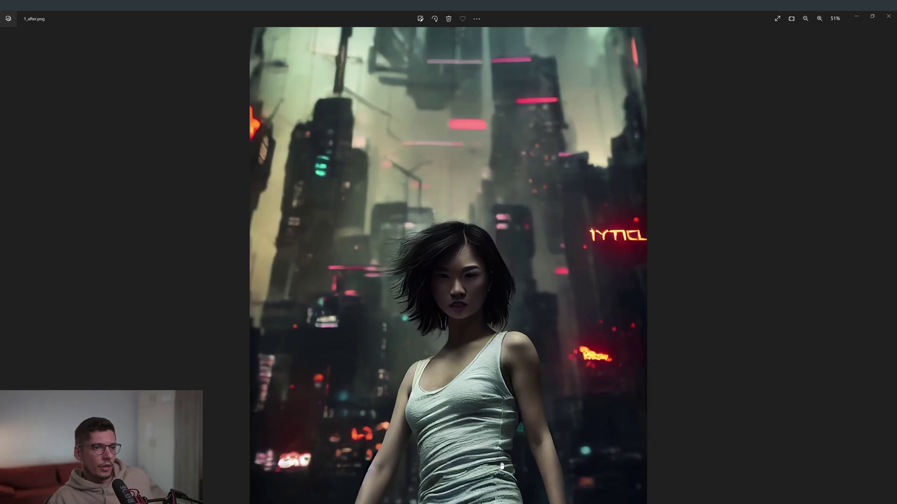
pyautogui.scroll(-2, 502, 465)
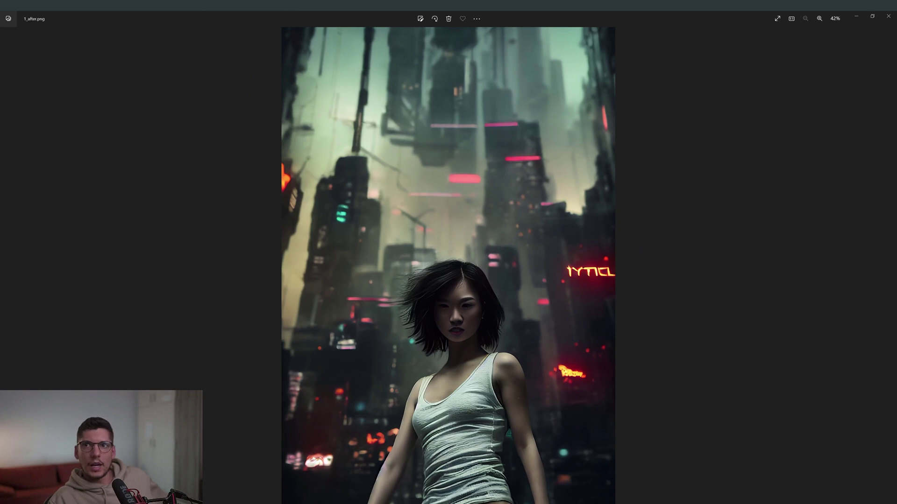
pyautogui.press('Left')
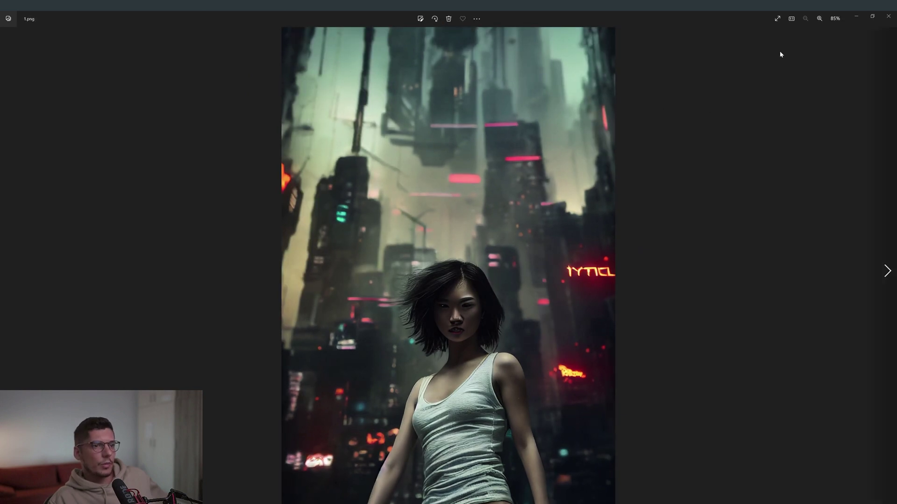
pyautogui.press('super+Right')
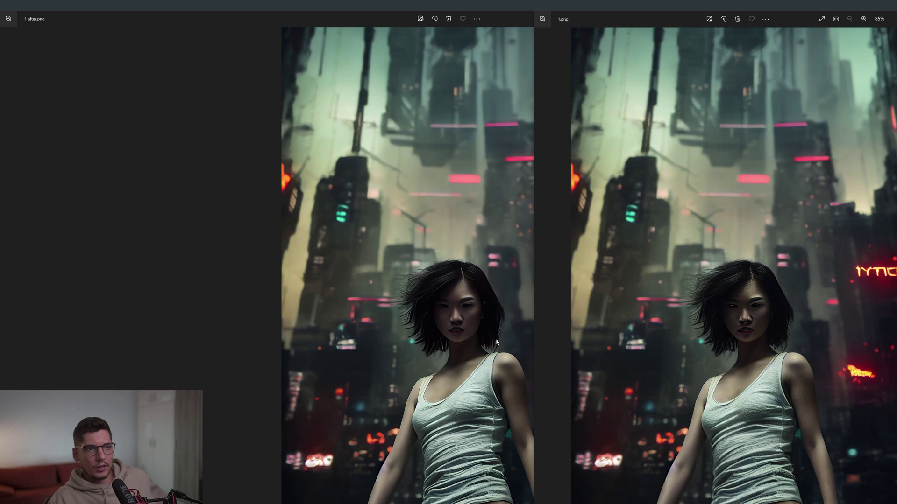
pyautogui.scroll(3, 495, 339)
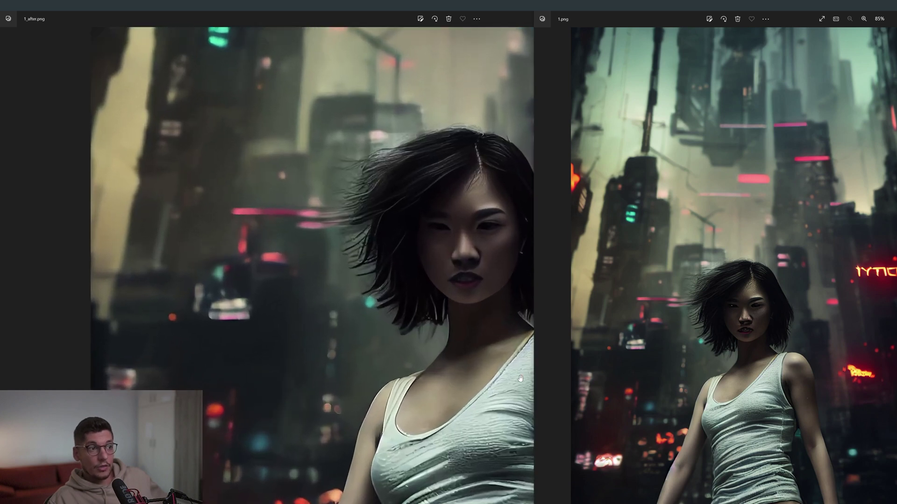
pyautogui.scroll(-3, 520, 378)
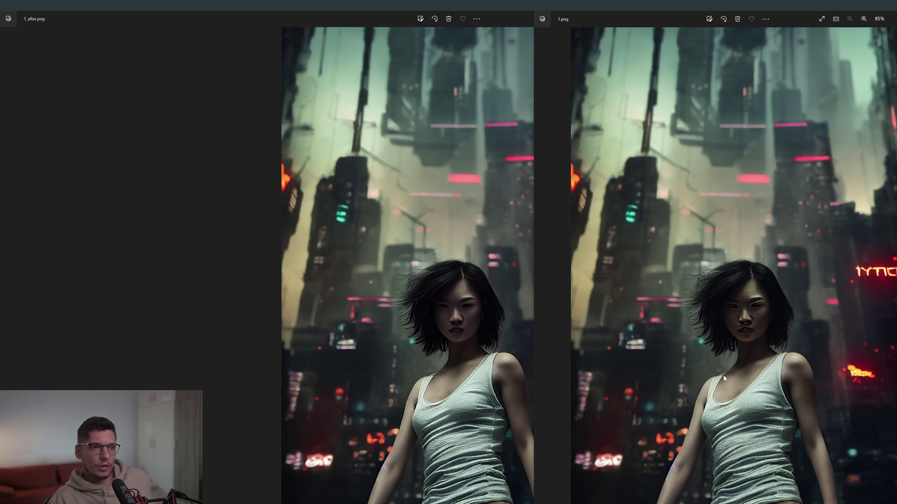
pyautogui.scroll(3, 775, 401)
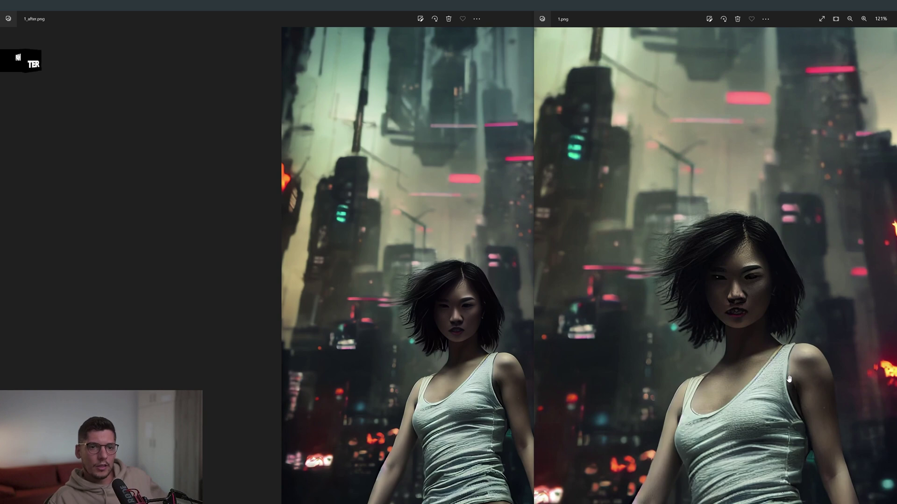
pyautogui.scroll(-3, 788, 380)
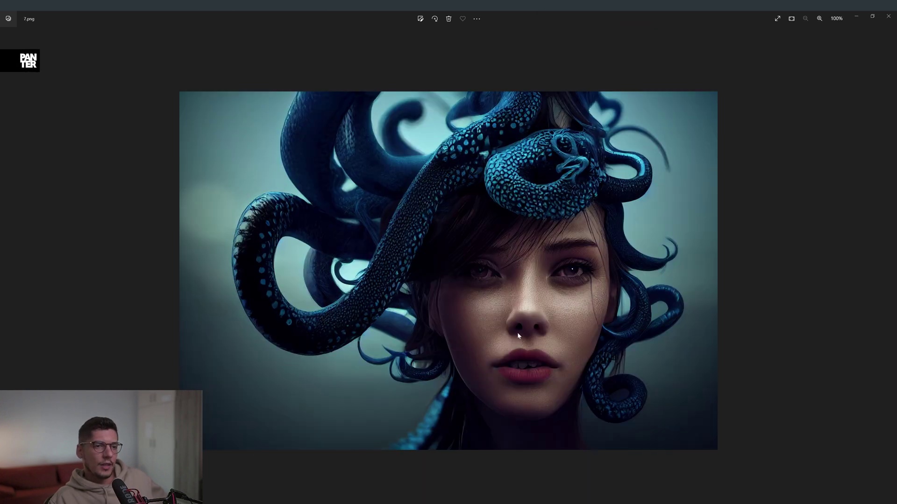
# Step: Zoom around the original 7.png, then slide the ARC comparison left to show the restored snake-haired portrait
pyautogui.scroll(2, 519, 336)
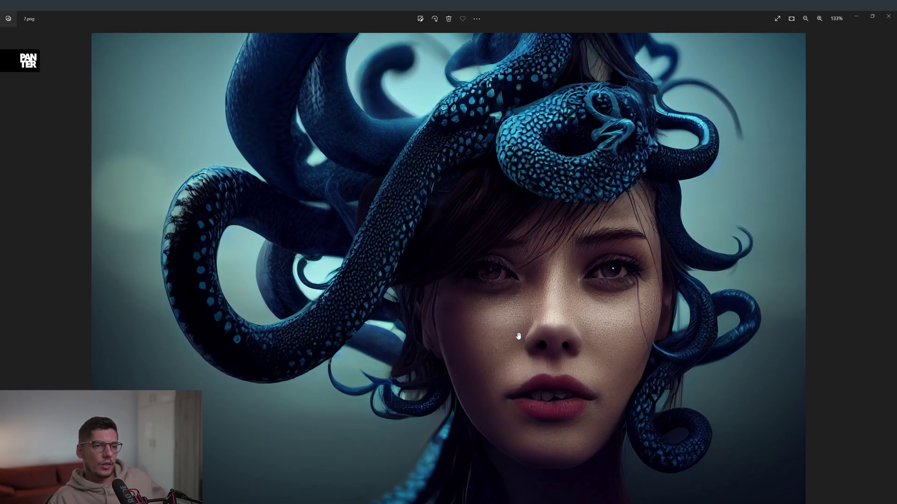
pyautogui.scroll(2, 592, 417)
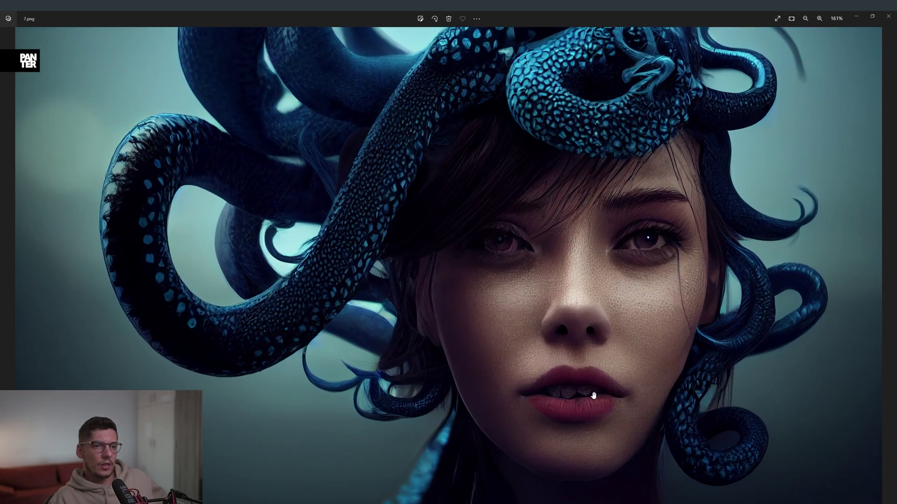
pyautogui.scroll(3, 637, 388)
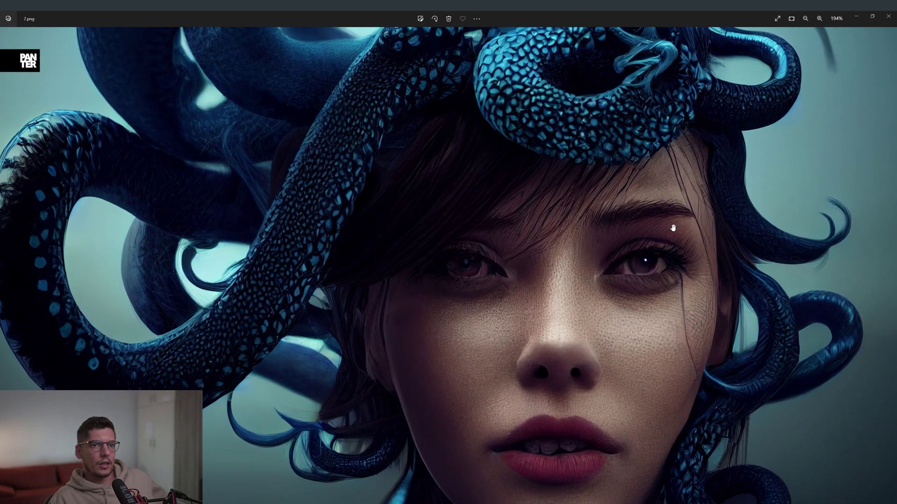
pyautogui.scroll(-4, 694, 283)
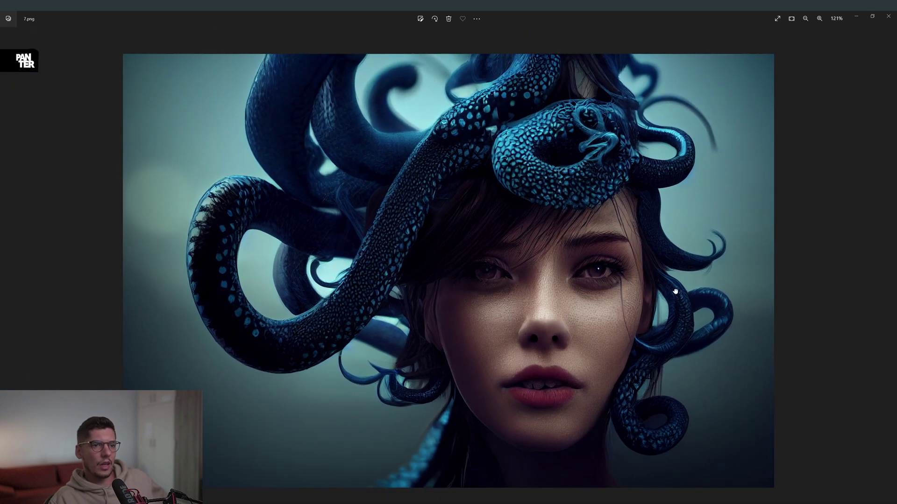
pyautogui.scroll(-2, 671, 294)
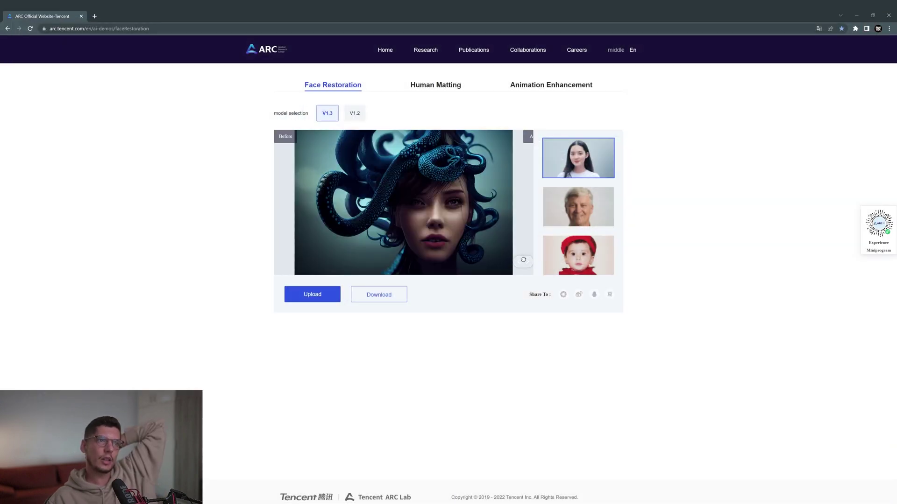
pyautogui.moveTo(524, 260); pyautogui.dragTo(394, 259)
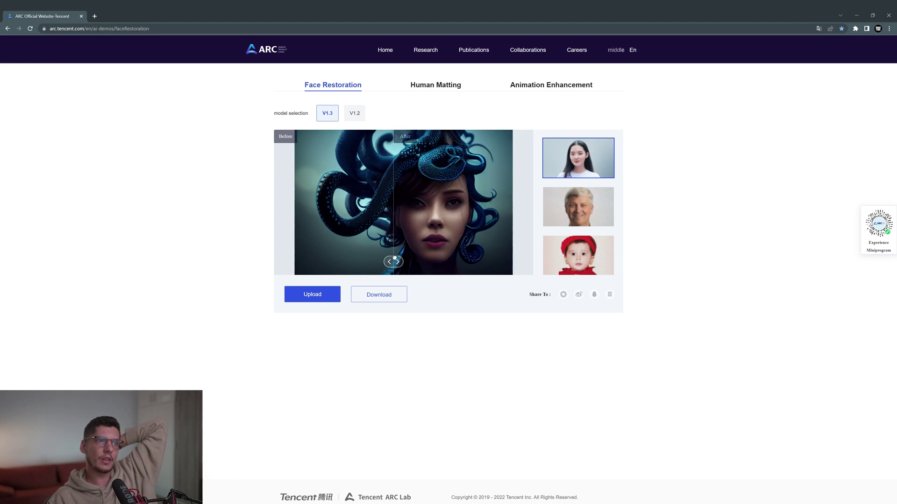
# Step: Download the restored snake-haired portrait and zoom through 7_after.png to check face and snake detail
pyautogui.click(379, 295)
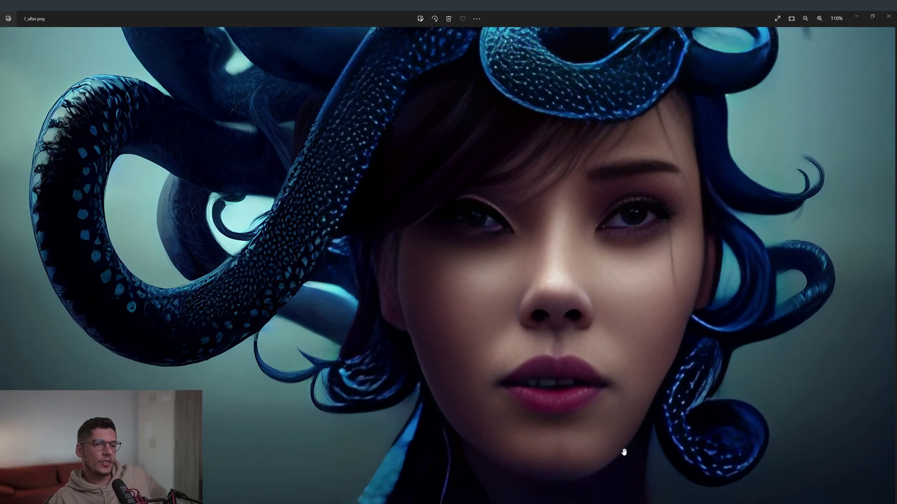
pyautogui.scroll(1, 622, 449)
pyautogui.scroll(-3, 623, 449)
pyautogui.scroll(3, 367, 142)
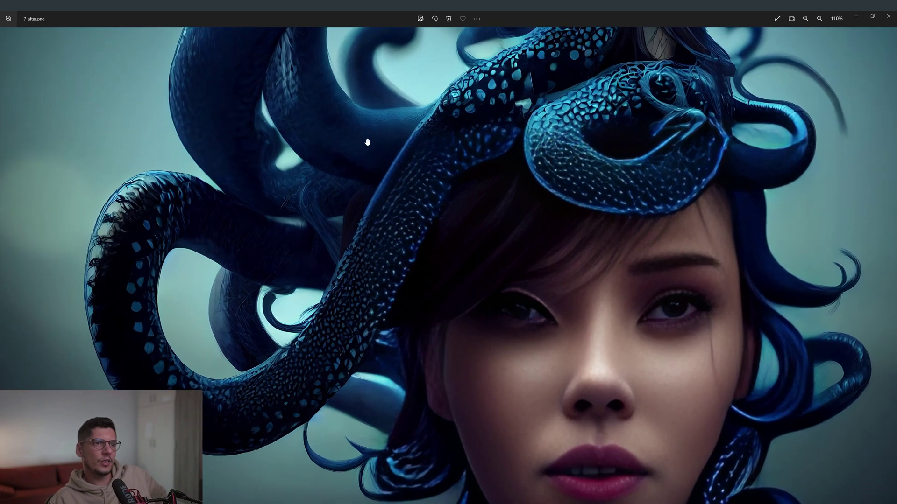
pyautogui.scroll(2, 367, 142)
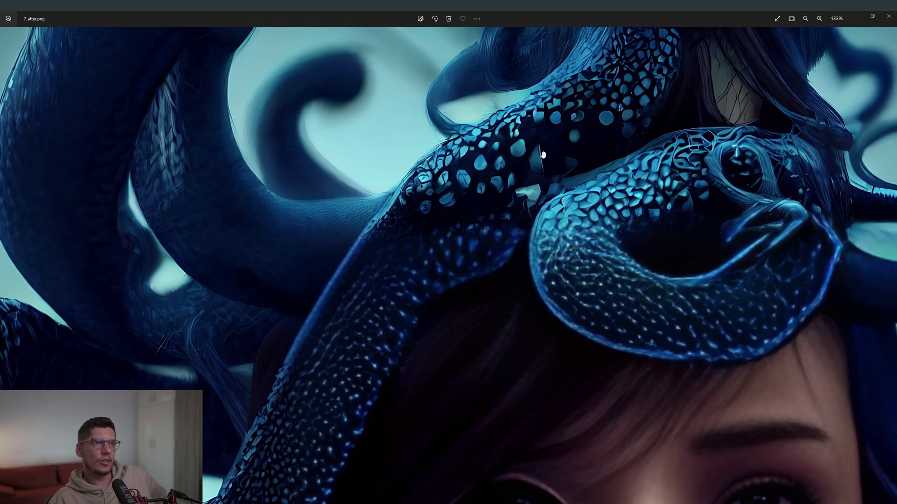
pyautogui.scroll(-3, 523, 192)
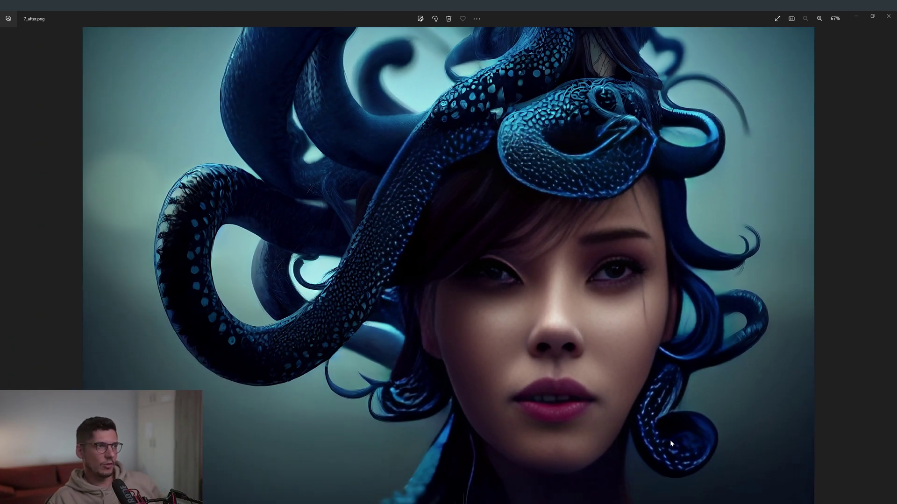
pyautogui.scroll(2, 670, 440)
pyautogui.scroll(-2, 670, 440)
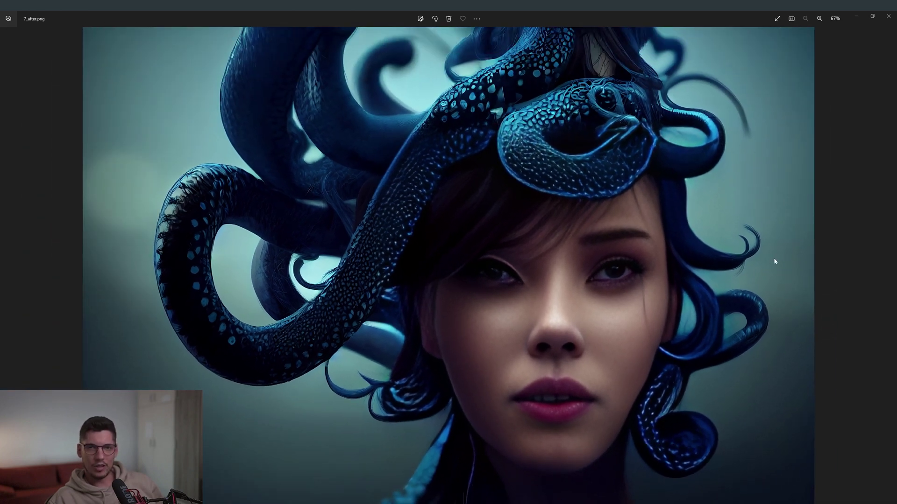
pyautogui.scroll(1, 576, 419)
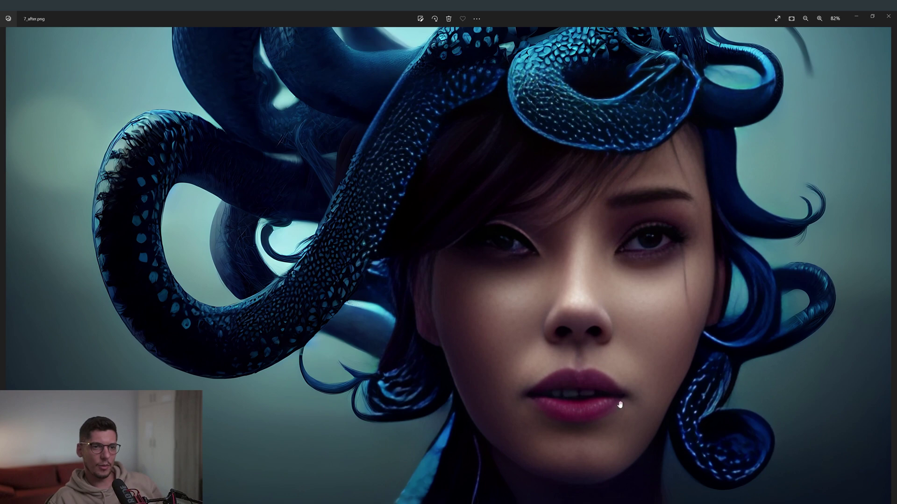
pyautogui.scroll(-1, 666, 342)
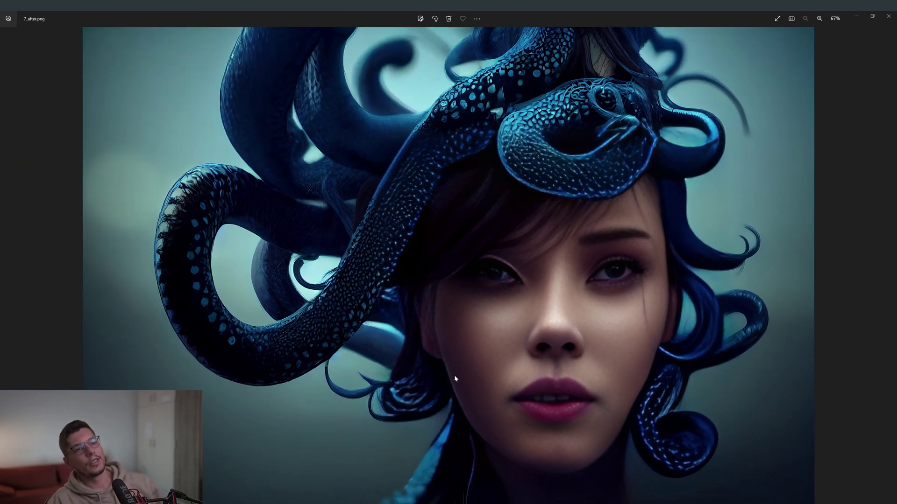
pyautogui.scroll(2, 627, 298)
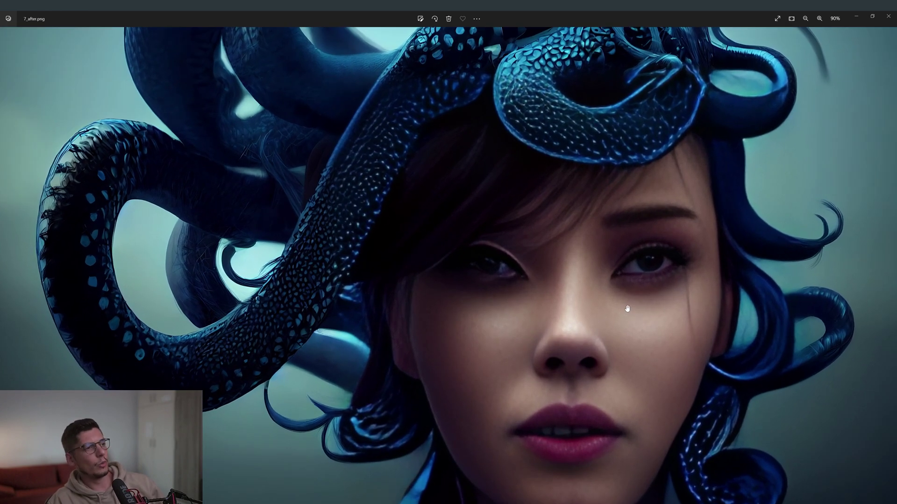
pyautogui.scroll(-2, 627, 309)
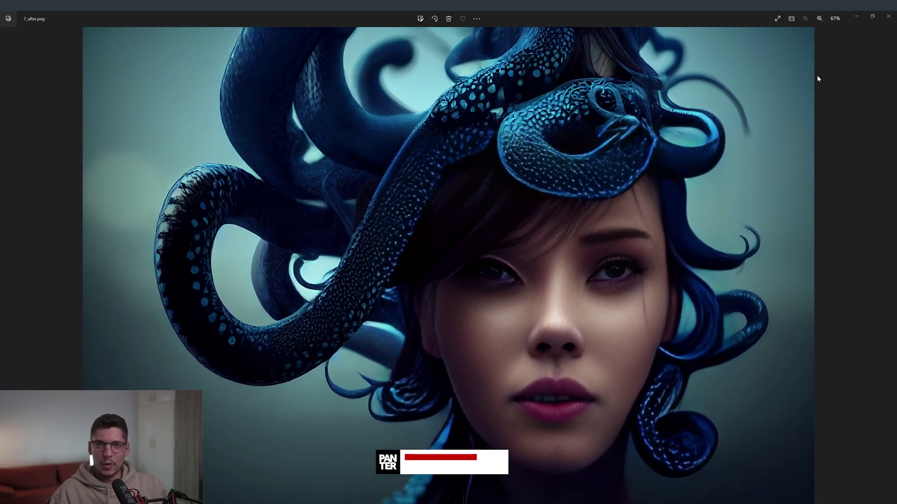